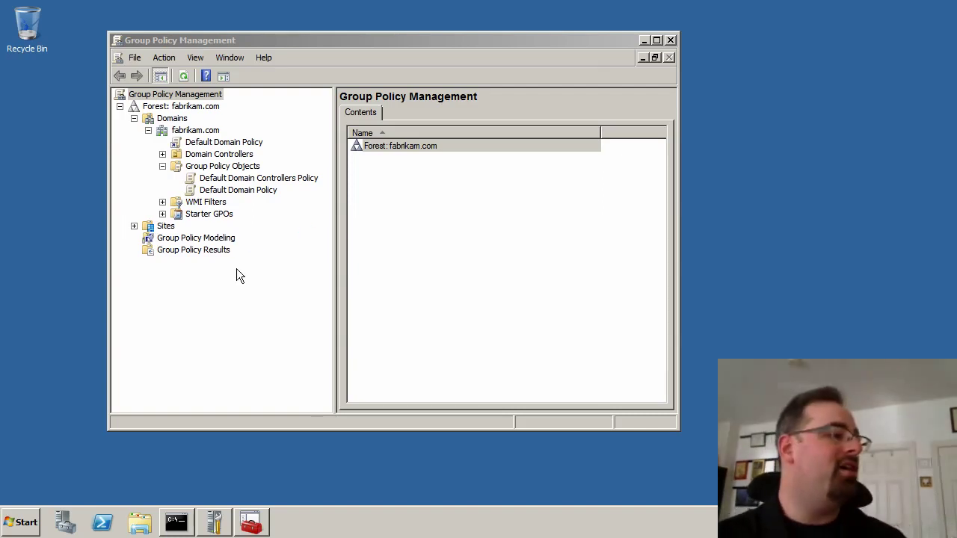
Create a new GPO named 'GPO To be Backed Up' in the Group Policy Objects container.
{"action": "right_click", "coordinate": [224, 168]}
{"action": "left_click", "coordinate": [247, 177]}
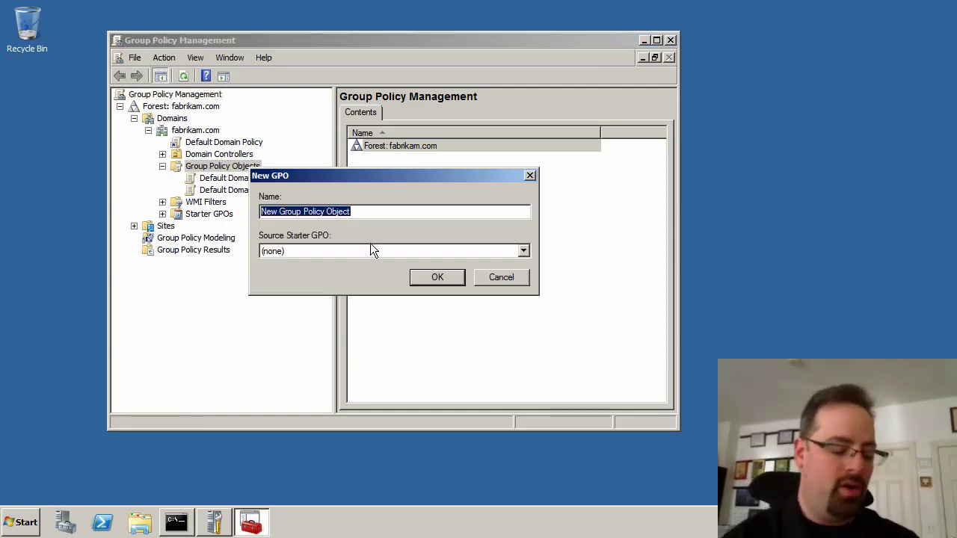
{"action": "type", "text": "GPO"}
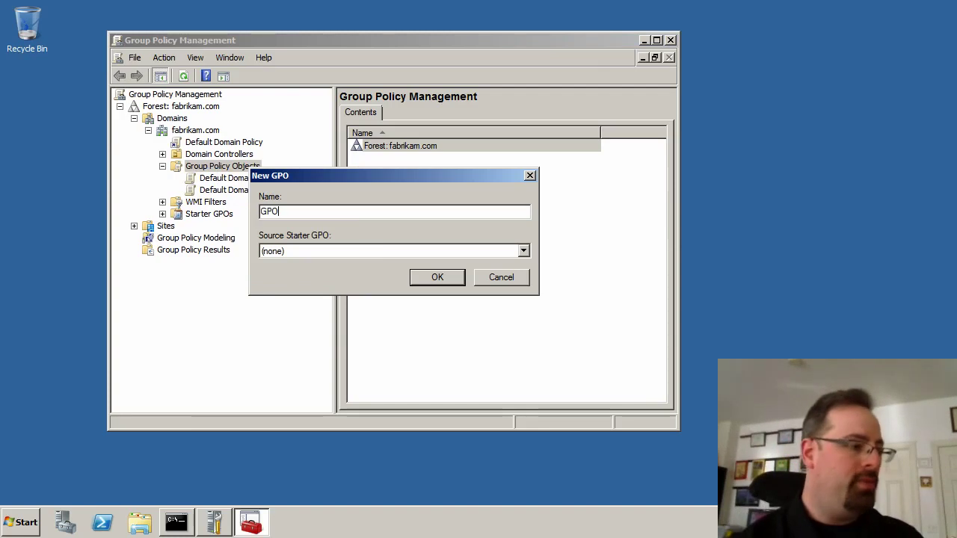
{"action": "type", "text": " To be Backed Up"}
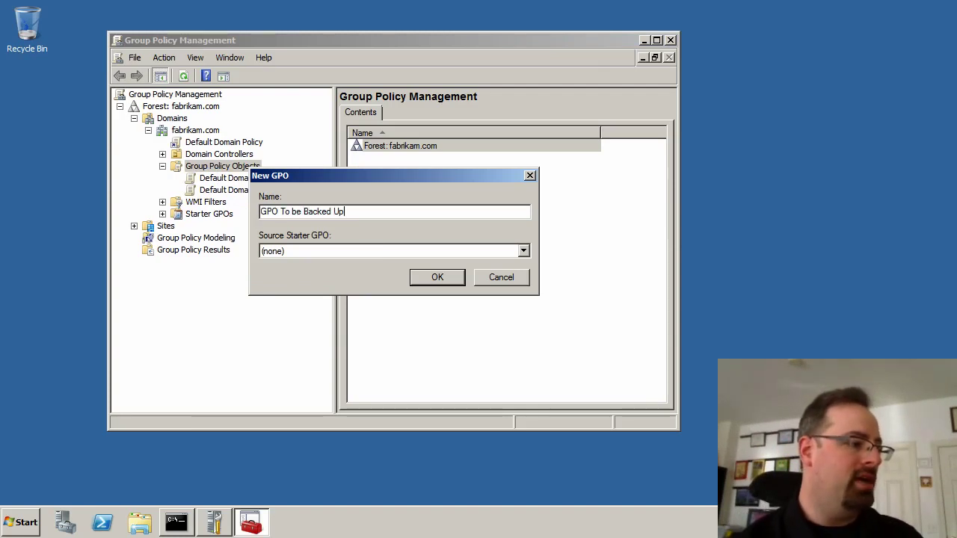
{"action": "key", "text": "Return"}
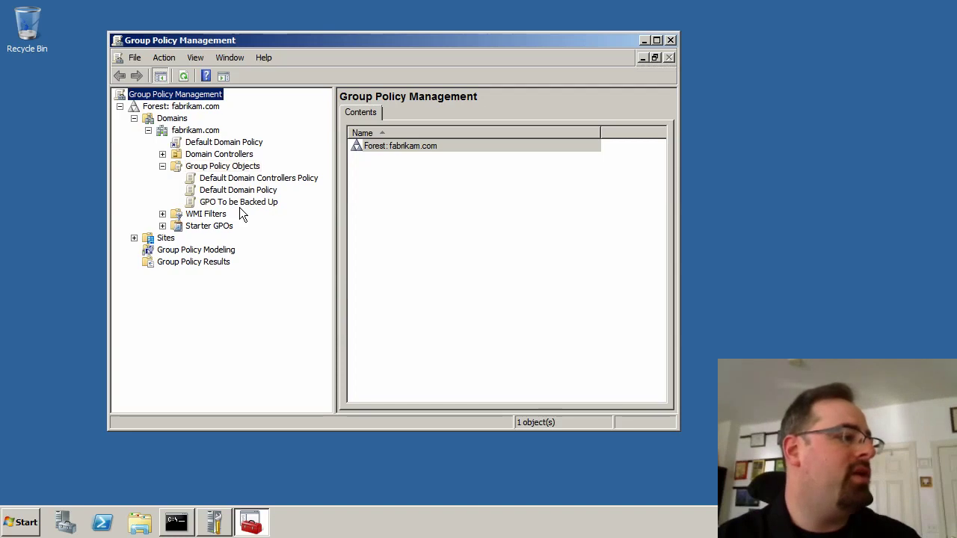
Edit GPO To be Backed Up and browse to User Configuration > Administrative Templates > Control Panel.
{"action": "right_click", "coordinate": [241, 202]}
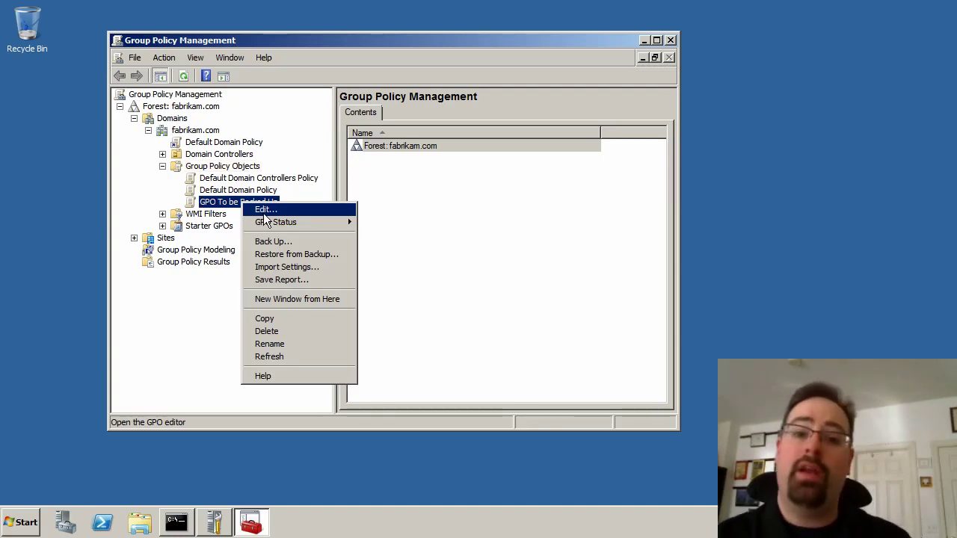
{"action": "left_click", "coordinate": [264, 211]}
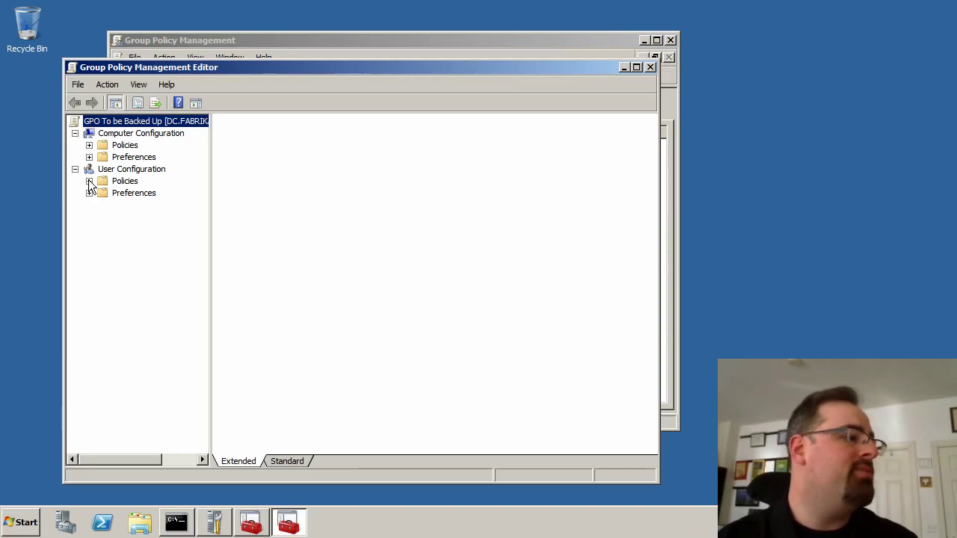
{"action": "left_click", "coordinate": [89, 182]}
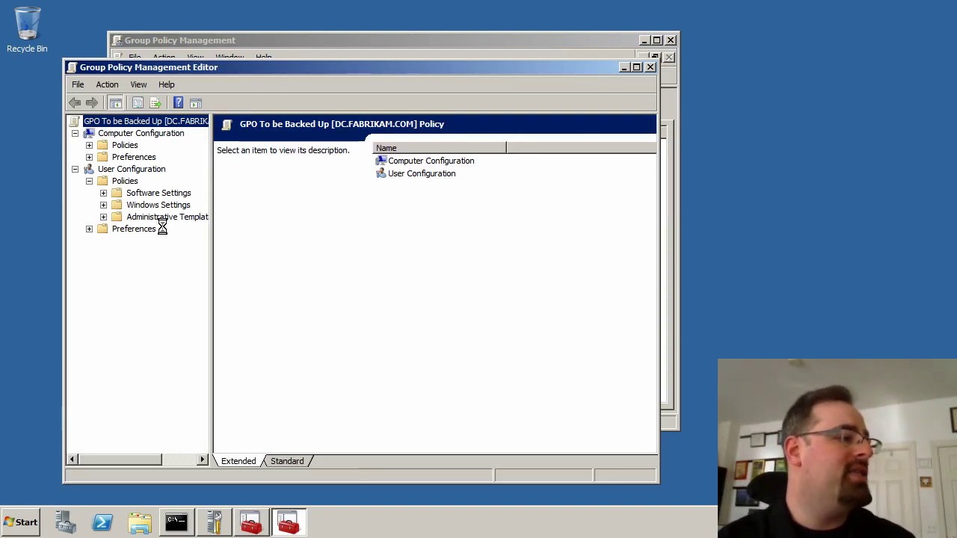
{"action": "left_click", "coordinate": [103, 217]}
{"action": "left_click", "coordinate": [166, 229]}
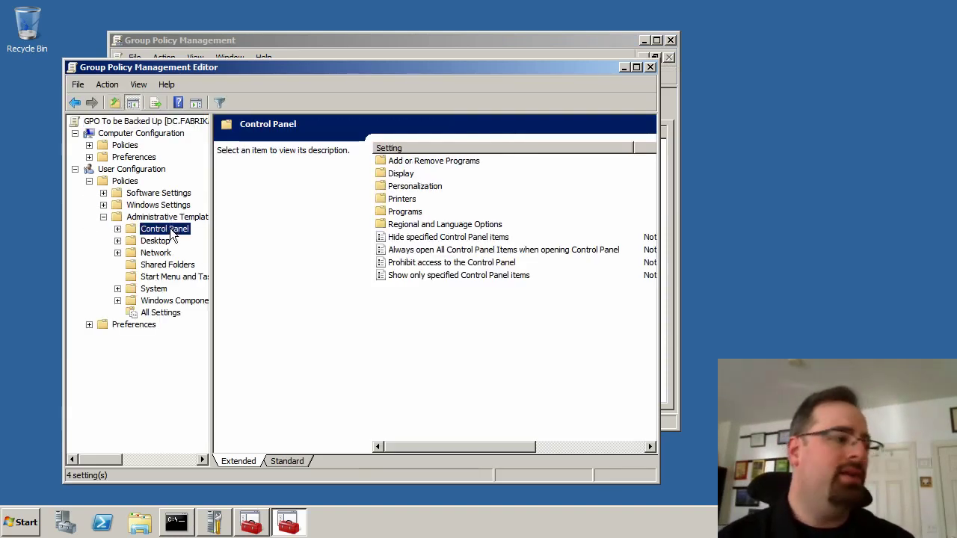
Enable 'Always open All Control Panel Items' and disable 'Prohibit access to the Control Panel'.
{"action": "left_click", "coordinate": [427, 251]}
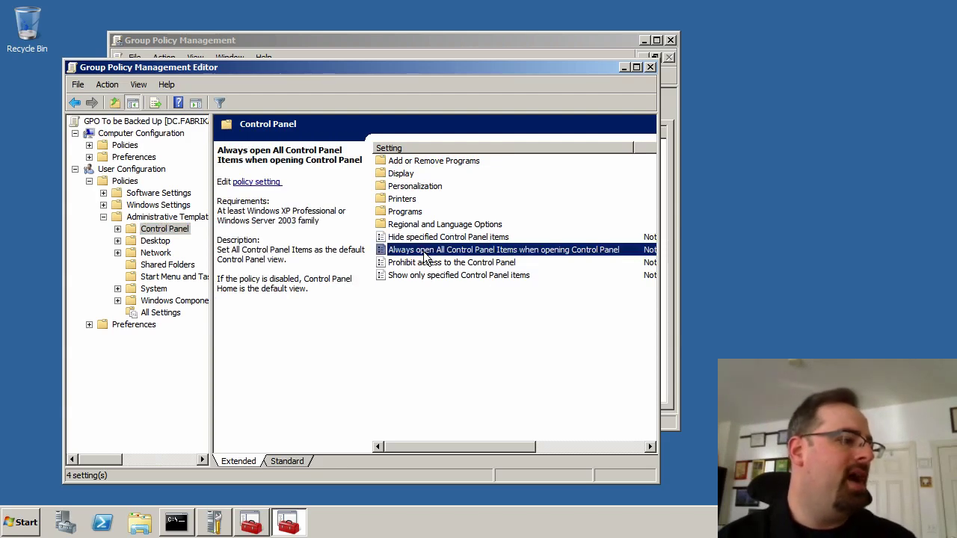
{"action": "double_click", "coordinate": [428, 258]}
{"action": "left_click", "coordinate": [116, 148]}
{"action": "left_click", "coordinate": [475, 100]}
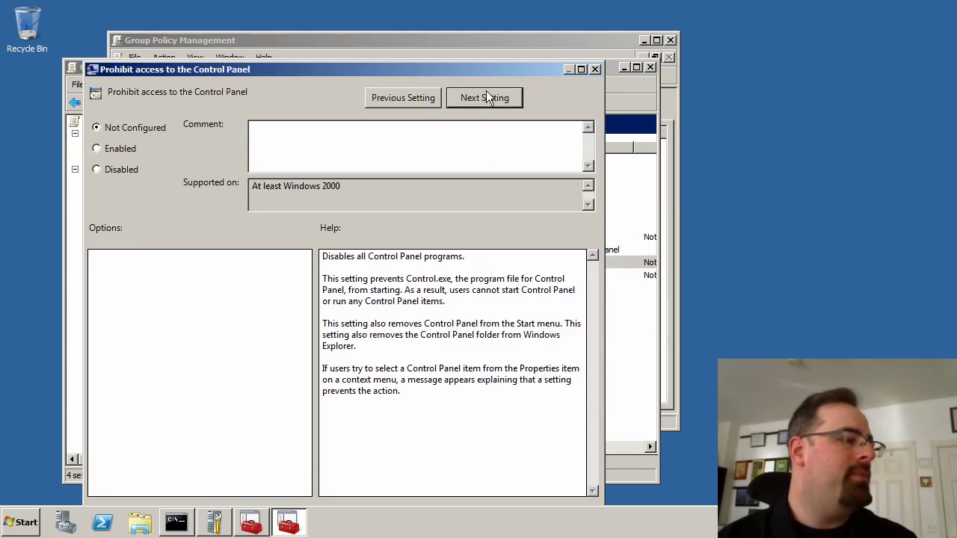
{"action": "left_click", "coordinate": [120, 174]}
{"action": "left_click_drag", "start_coordinate": [278, 63], "coordinate": [326, 11]}
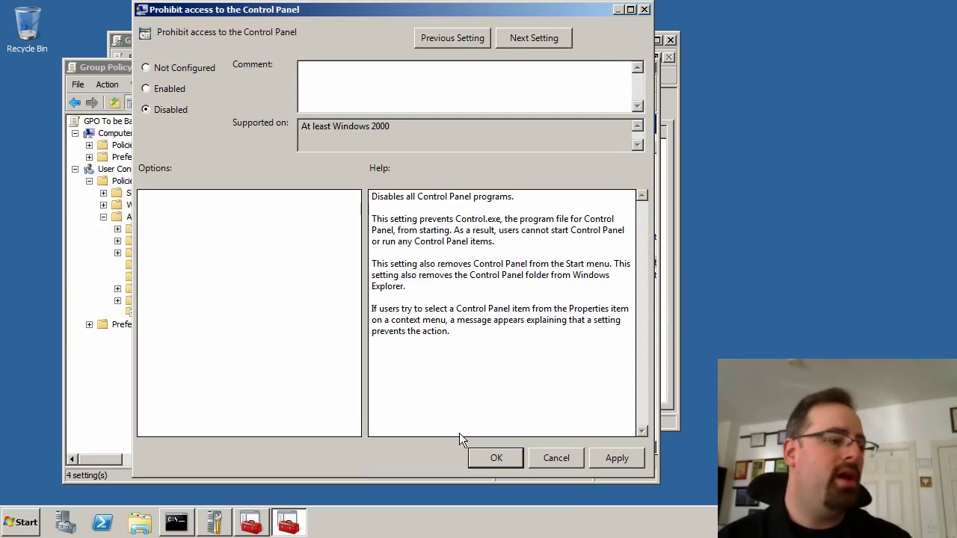
{"action": "left_click", "coordinate": [488, 459]}
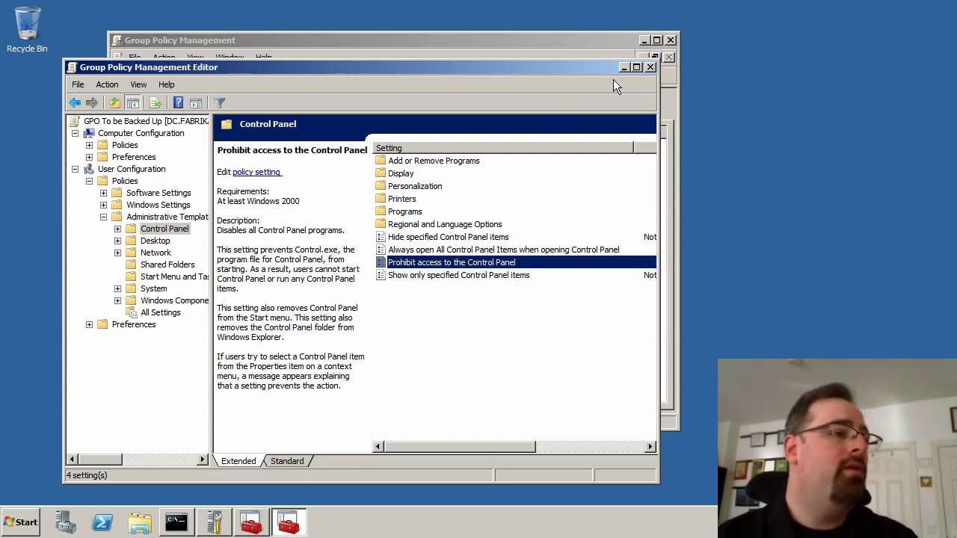
Close the policy editor and launch Command Prompt from the Start menu.
{"action": "left_click", "coordinate": [651, 68]}
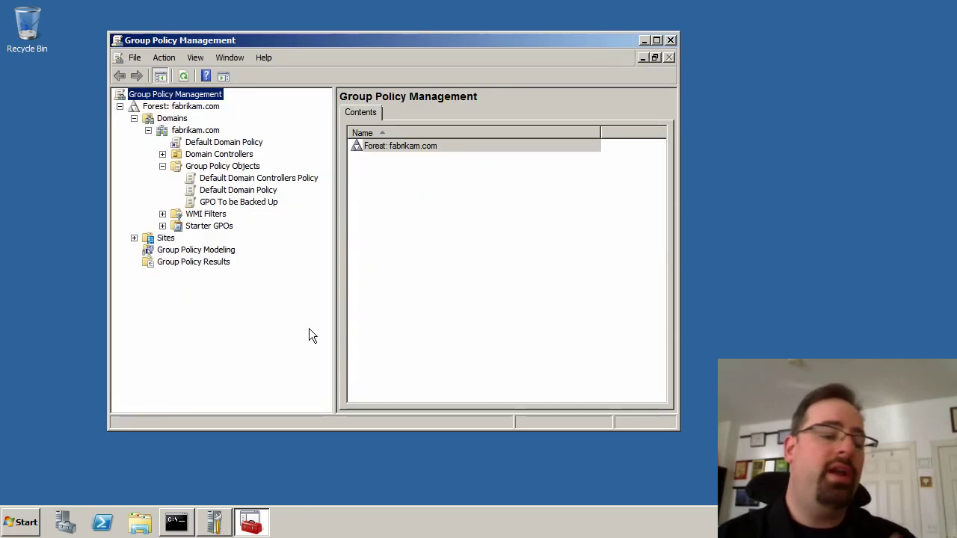
{"action": "left_click", "coordinate": [24, 523]}
{"action": "left_click", "coordinate": [91, 183]}
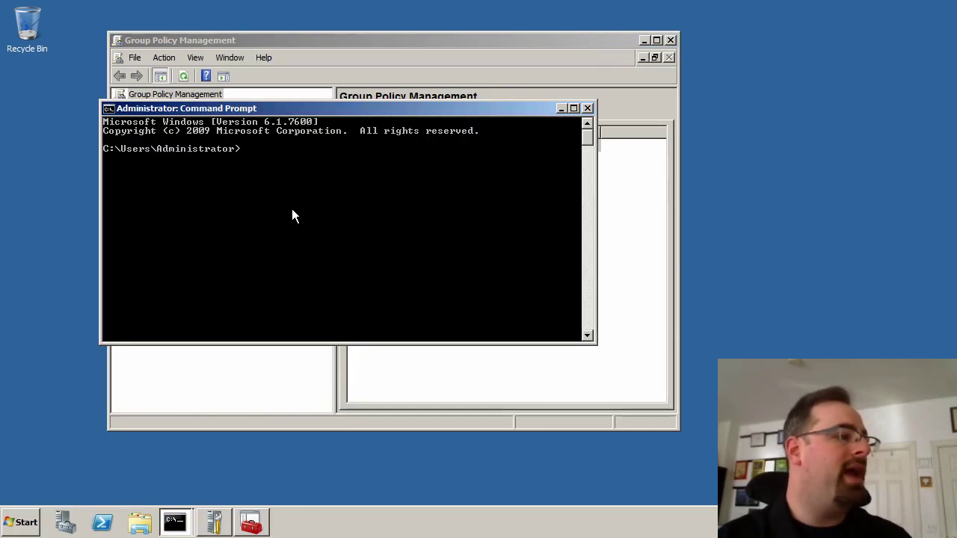
Go to the C: root, create the backups folder with md backups, and list it with dir.
{"action": "type", "text": "cd \\Backup"}
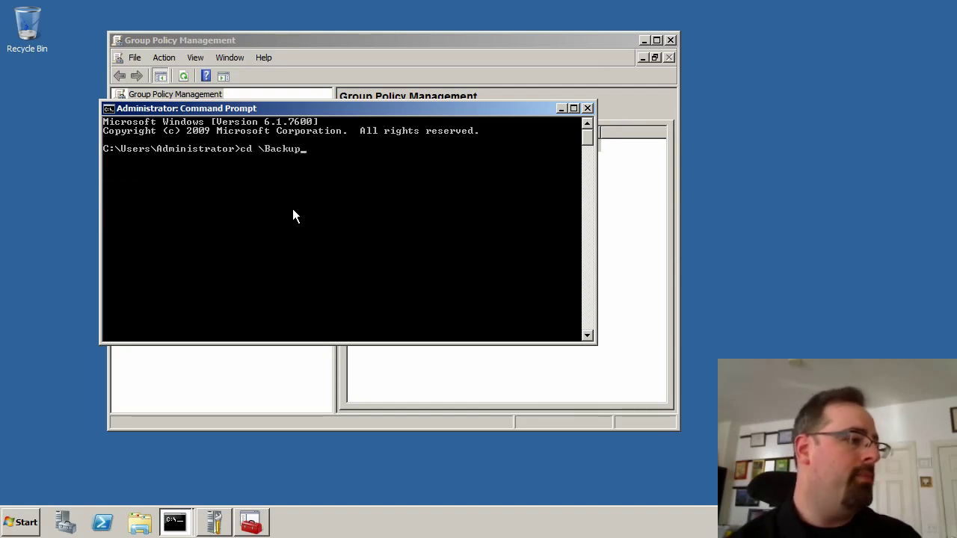
{"action": "key", "text": "Return"}
{"action": "type", "text": "cd \\"}
{"action": "key", "text": "Return"}
{"action": "type", "text": "md backups"}
{"action": "key", "text": "Return"}
{"action": "type", "text": "dir"}
{"action": "key", "text": "Return"}
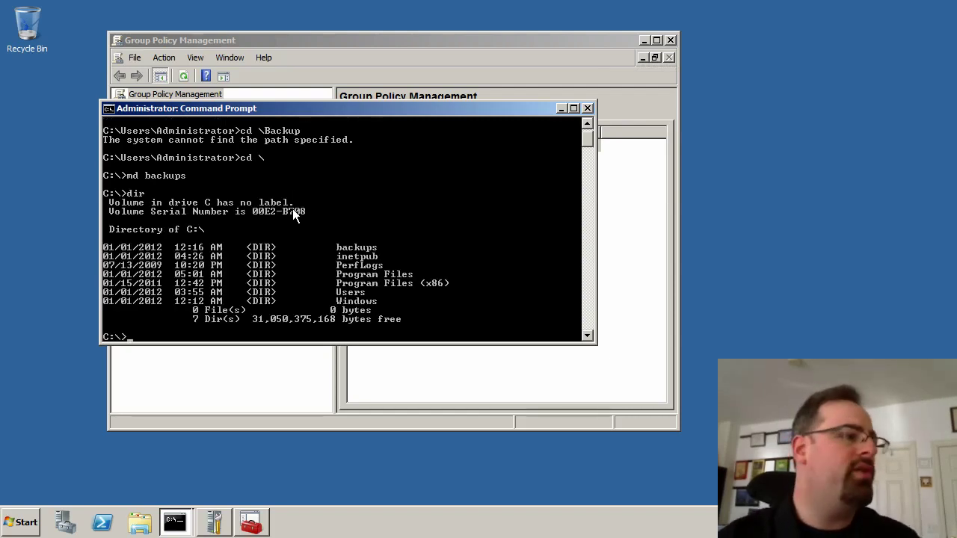
Return to Group Policy Management and list the three GPOs under Group Policy Objects.
{"action": "left_click", "coordinate": [457, 65]}
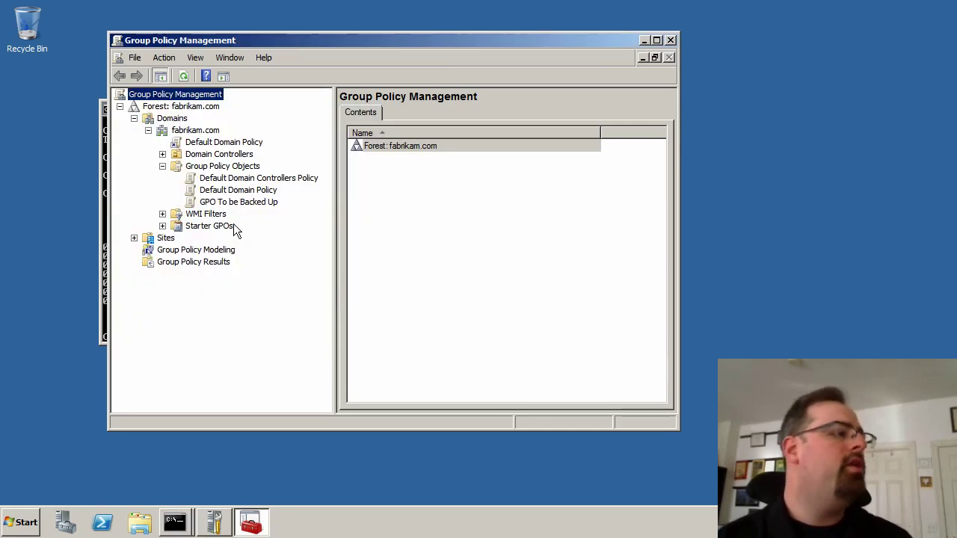
{"action": "right_click", "coordinate": [243, 166]}
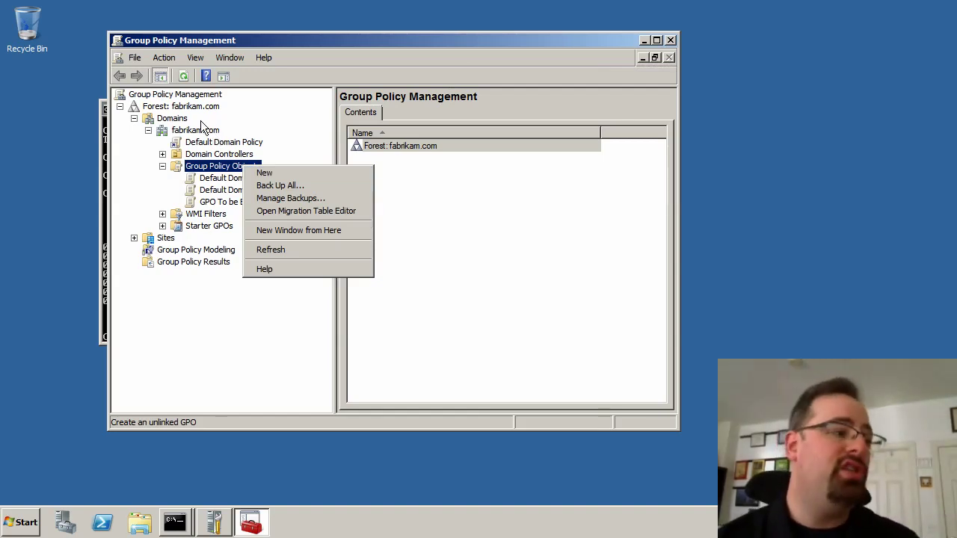
{"action": "left_click", "coordinate": [230, 169]}
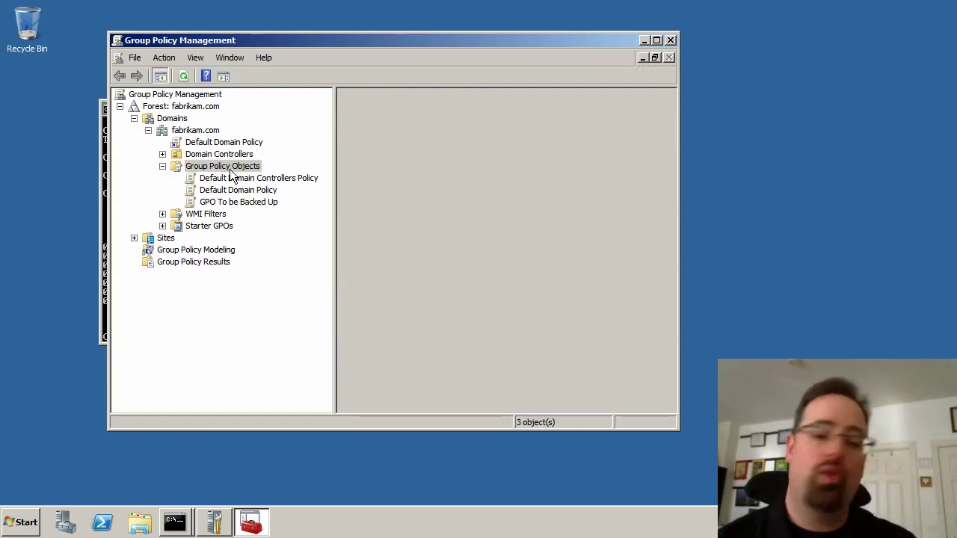
{"action": "left_click", "coordinate": [231, 170]}
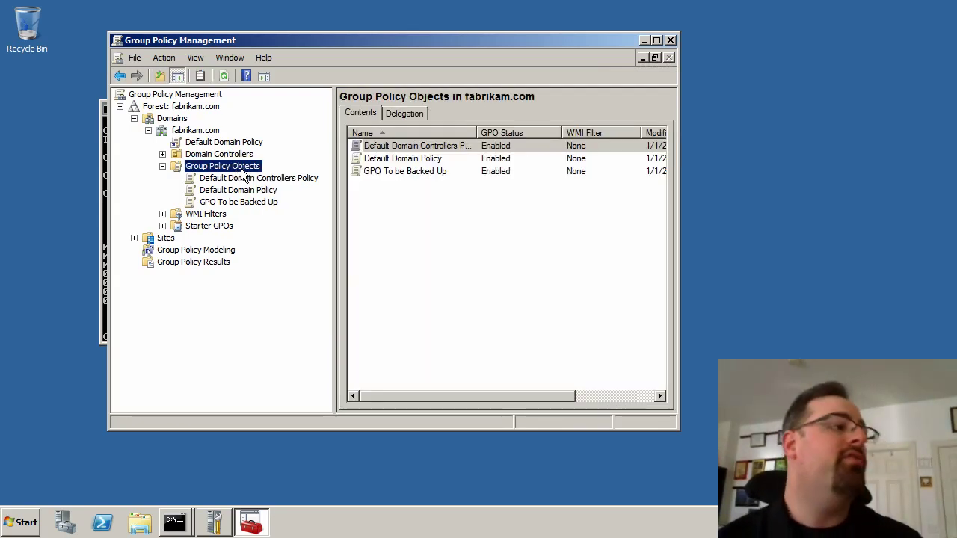
Back up all GPOs to C:\backups with the description 'My first GPO Backup'.
{"action": "right_click", "coordinate": [247, 172]}
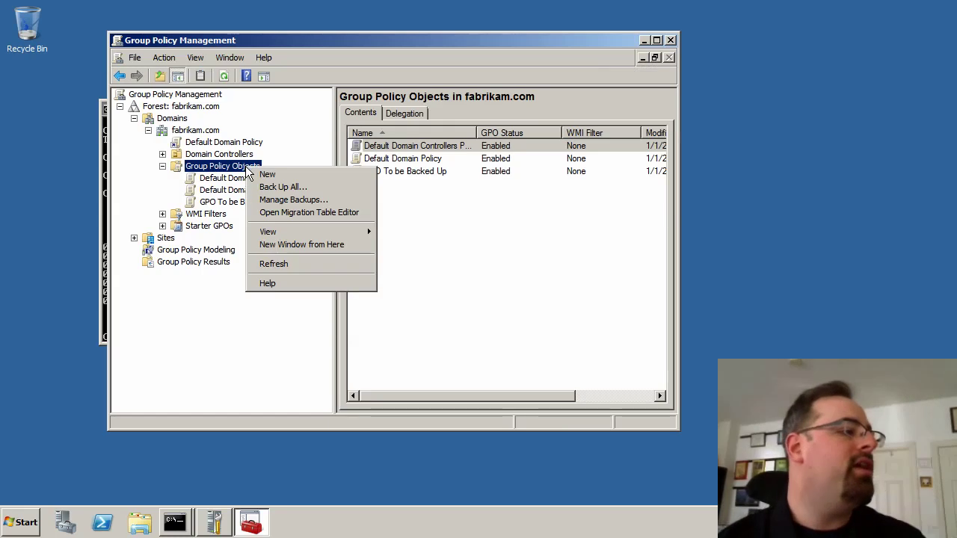
{"action": "left_click", "coordinate": [304, 187]}
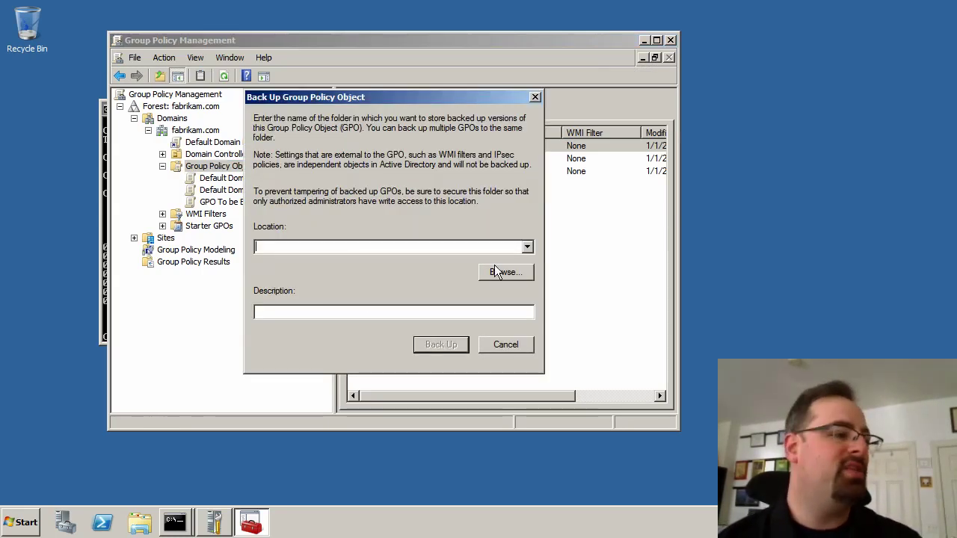
{"action": "left_click", "coordinate": [510, 273]}
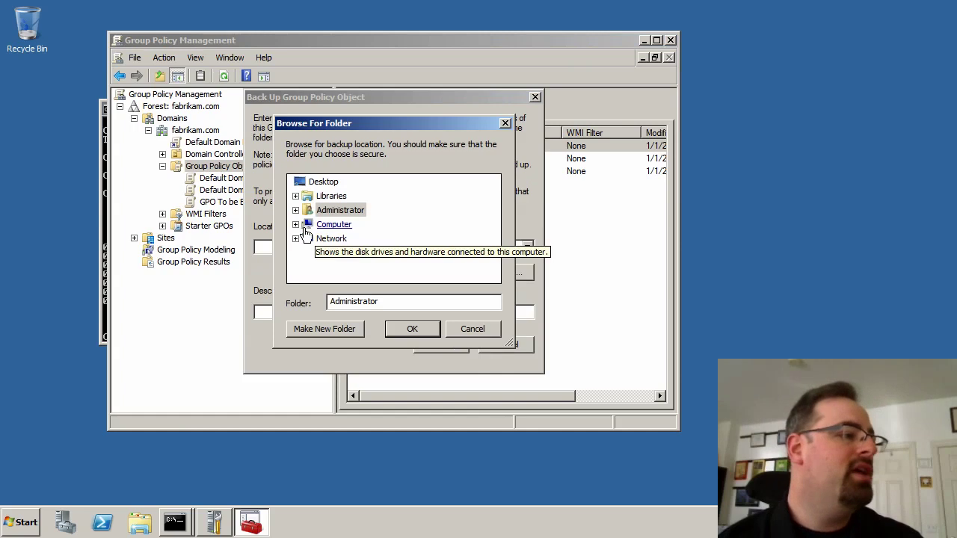
{"action": "left_click", "coordinate": [297, 223]}
{"action": "left_click", "coordinate": [303, 239]}
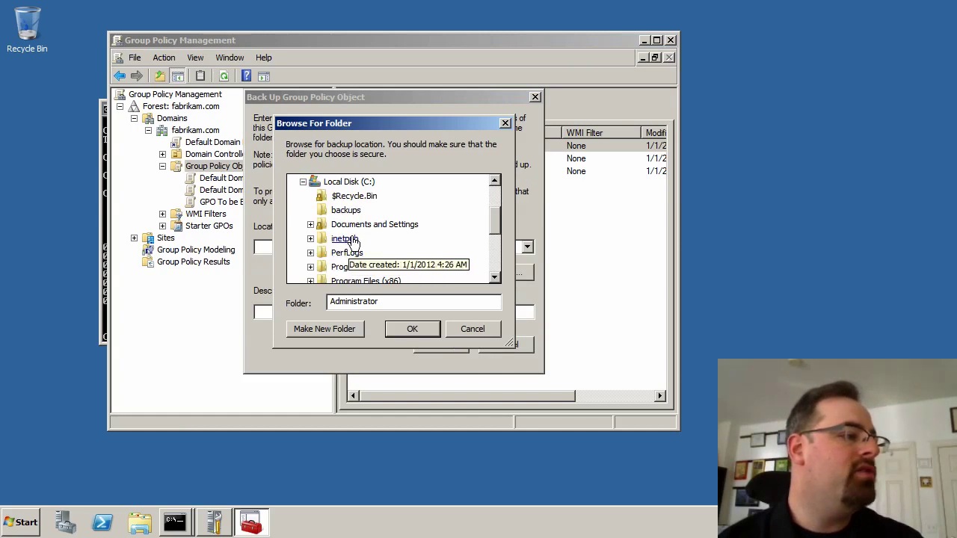
{"action": "left_click", "coordinate": [351, 211]}
{"action": "left_click", "coordinate": [414, 329]}
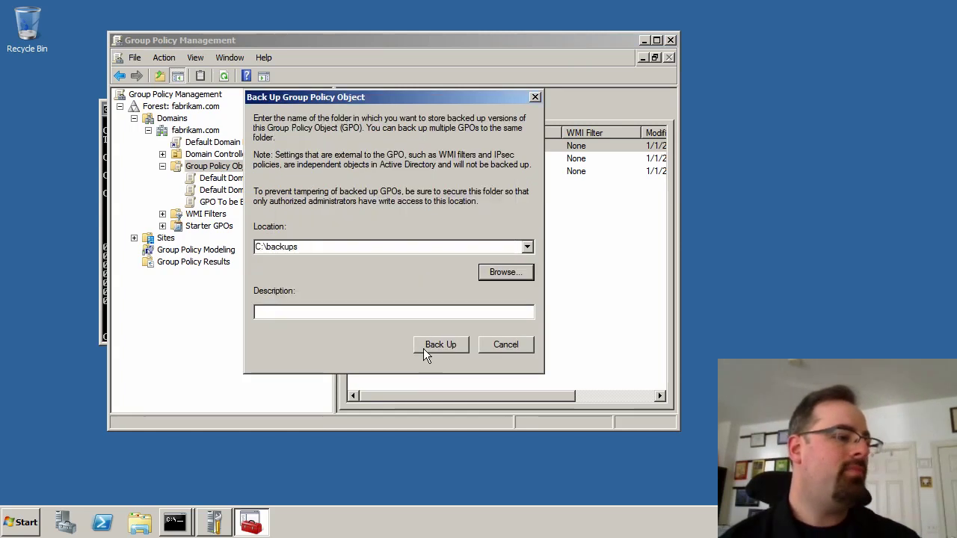
{"action": "left_click", "coordinate": [429, 313]}
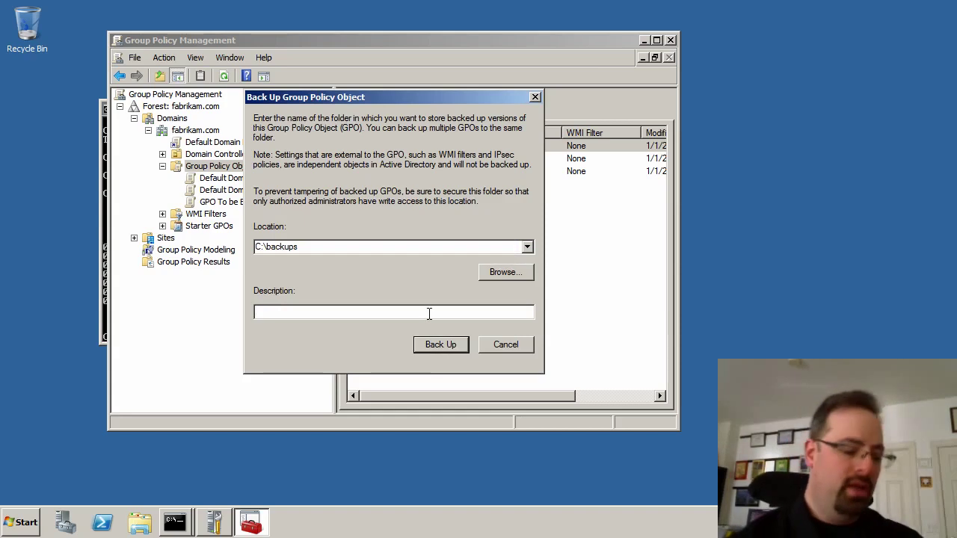
{"action": "type", "text": "My first "}
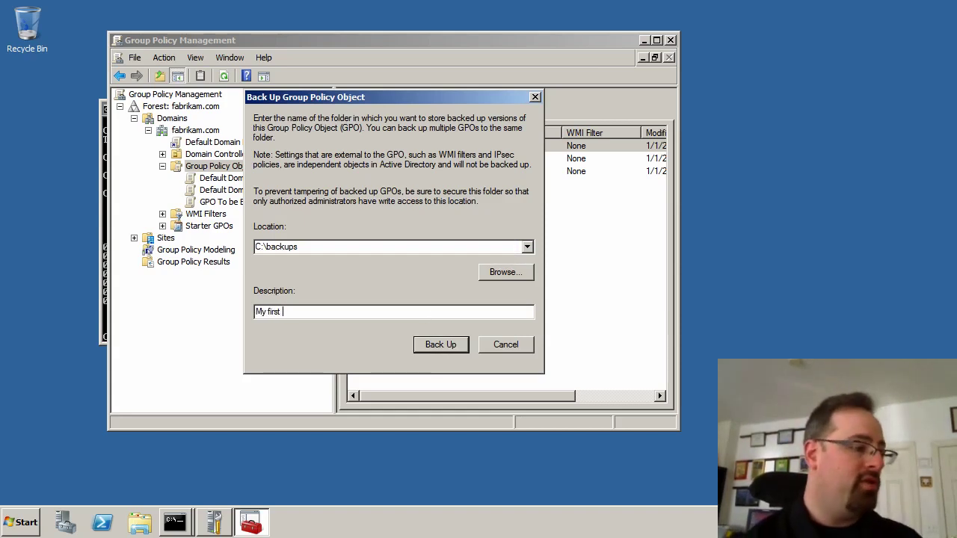
{"action": "type", "text": "GPO Backup"}
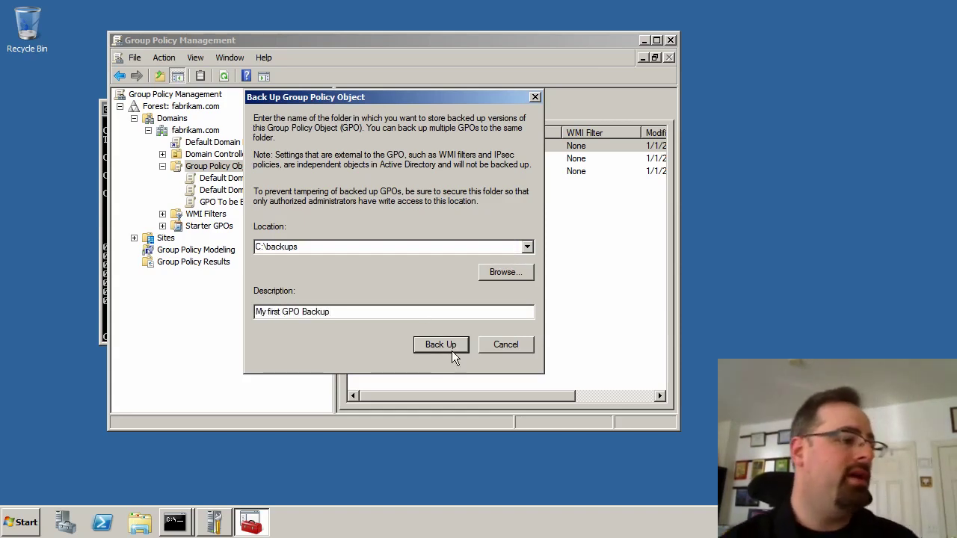
{"action": "left_click", "coordinate": [446, 345]}
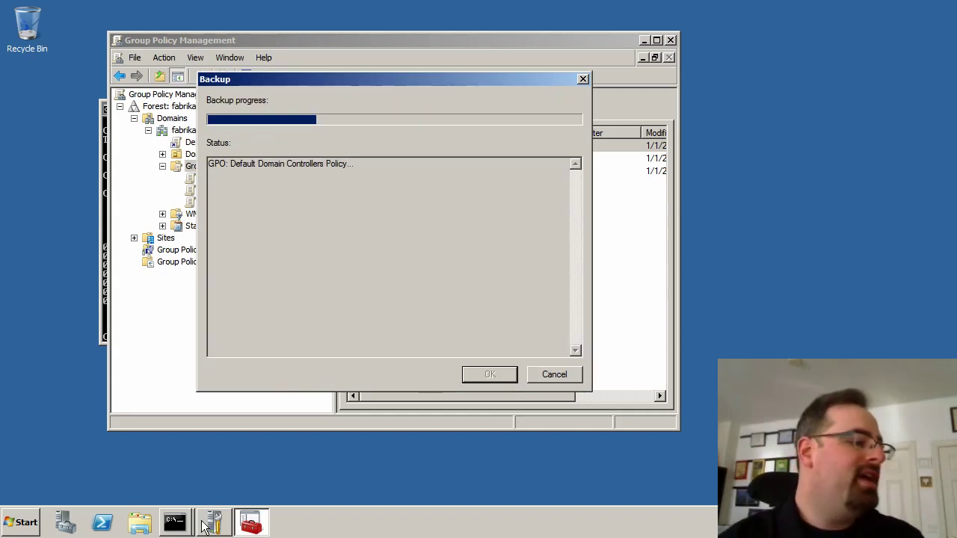
Switch to the Command Prompt and list the contents of C:\backups.
{"action": "left_click", "coordinate": [174, 522]}
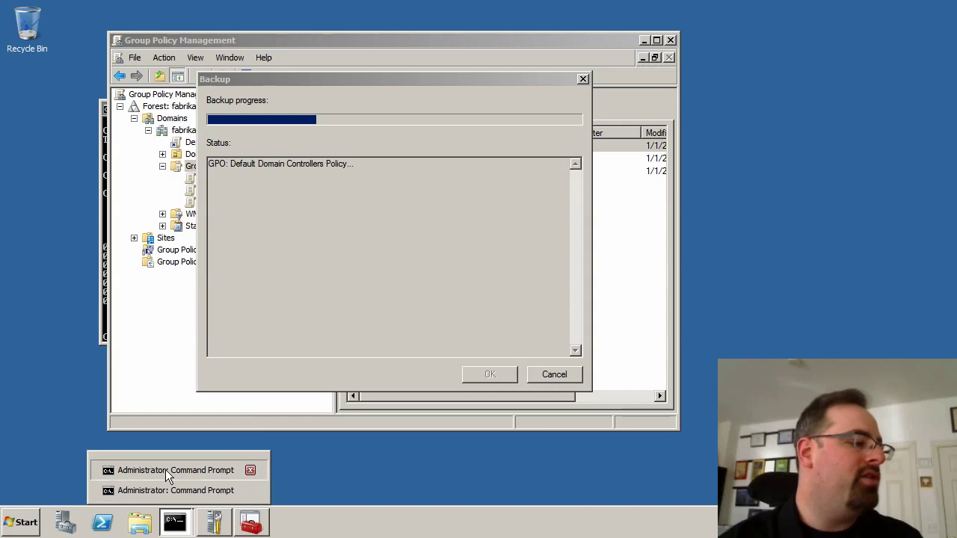
{"action": "left_click", "coordinate": [165, 470]}
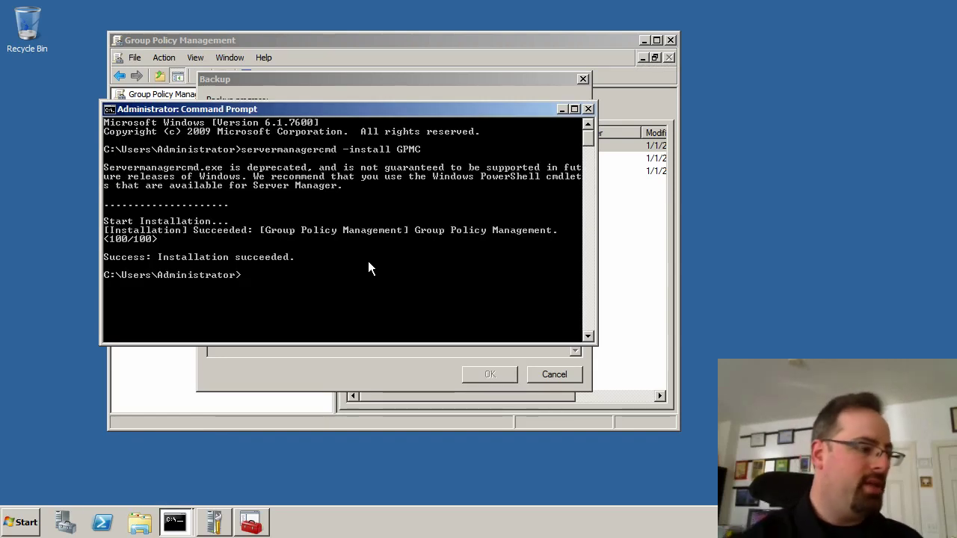
{"action": "type", "text": "cd \\backups"}
{"action": "key", "text": "Return"}
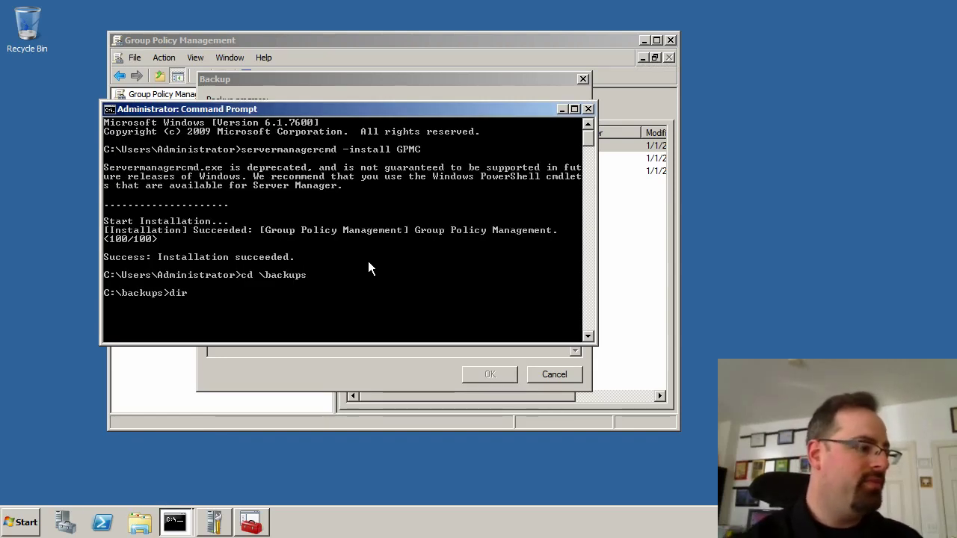
{"action": "type", "text": "dir"}
{"action": "key", "text": "Return"}
Re-list C:\backups until the three GUID-named backup folders appear.
{"action": "type", "text": "dir"}
{"action": "key", "text": "Return"}
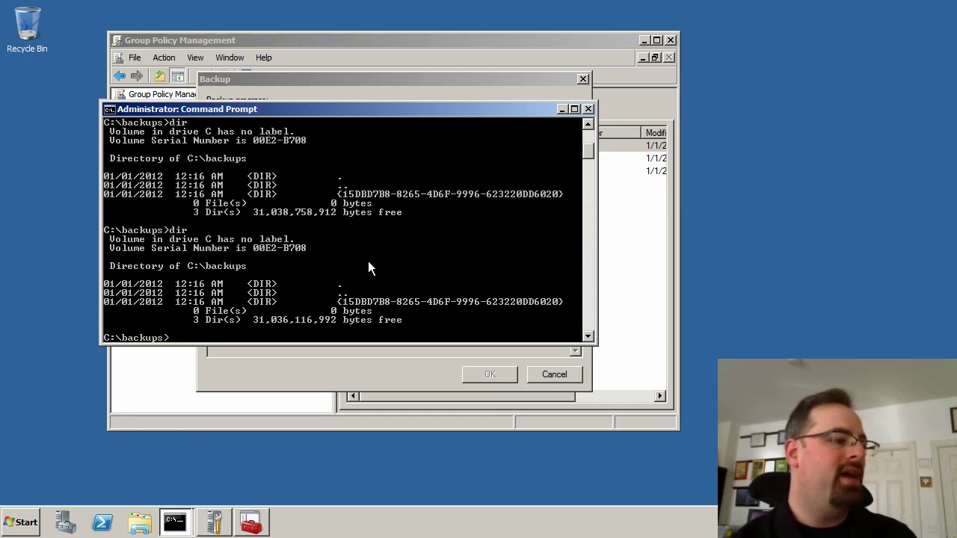
{"action": "left_click_drag", "start_coordinate": [366, 105], "coordinate": [583, 262]}
{"action": "left_click_drag", "start_coordinate": [406, 269], "coordinate": [407, 198]}
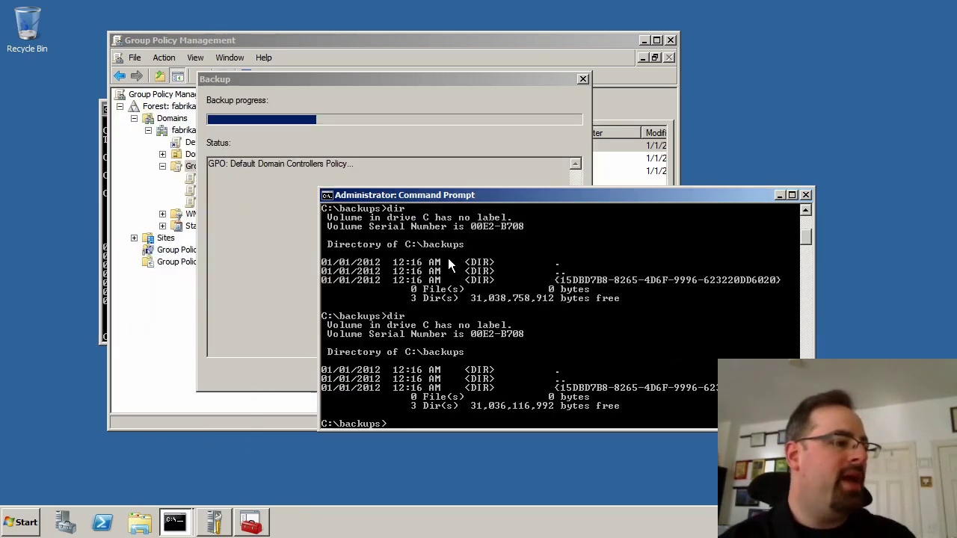
{"action": "type", "text": "d"}
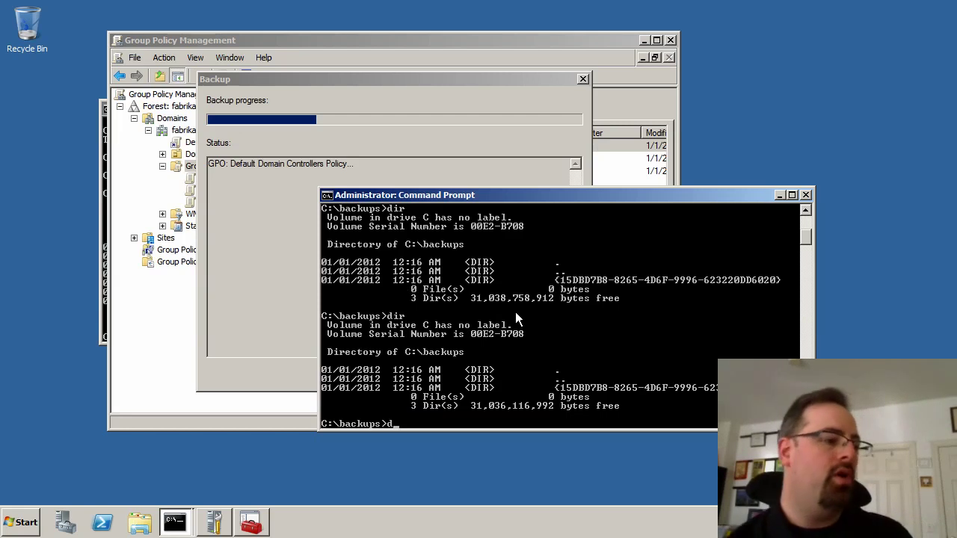
{"action": "type", "text": "ir"}
{"action": "key", "text": "Return"}
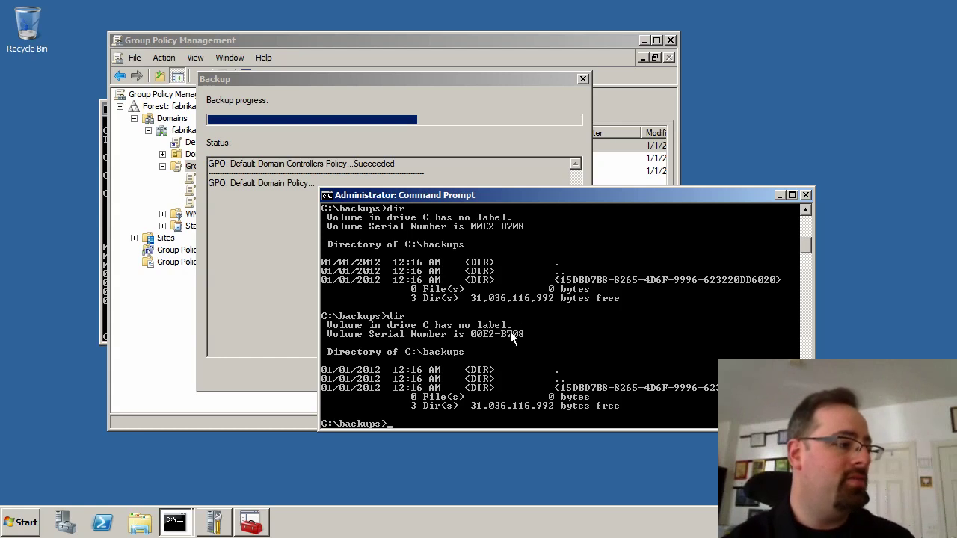
{"action": "type", "text": "dir"}
{"action": "key", "text": "Return"}
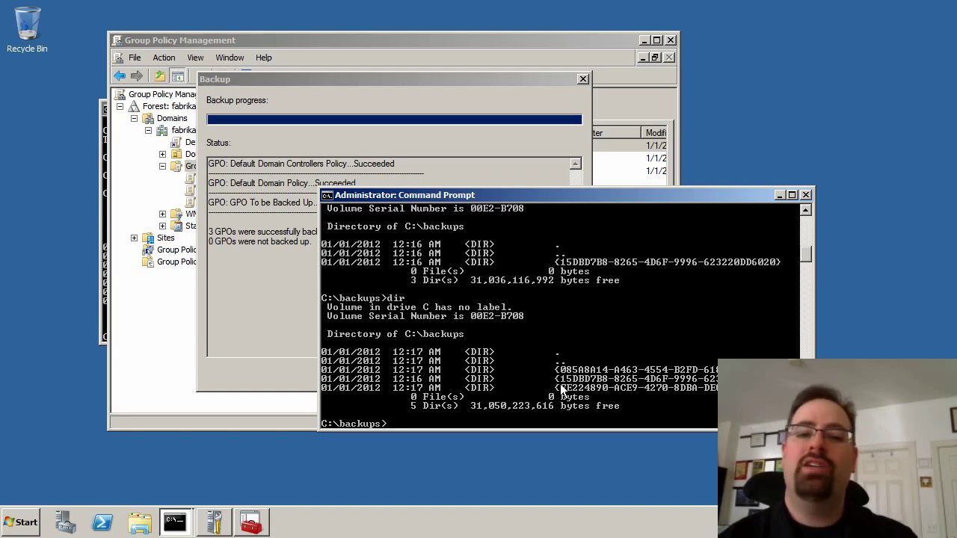
Close the Command Prompt and backup report, then delete GPO To be Backed Up.
{"action": "left_click", "coordinate": [806, 195]}
{"action": "left_click", "coordinate": [487, 375]}
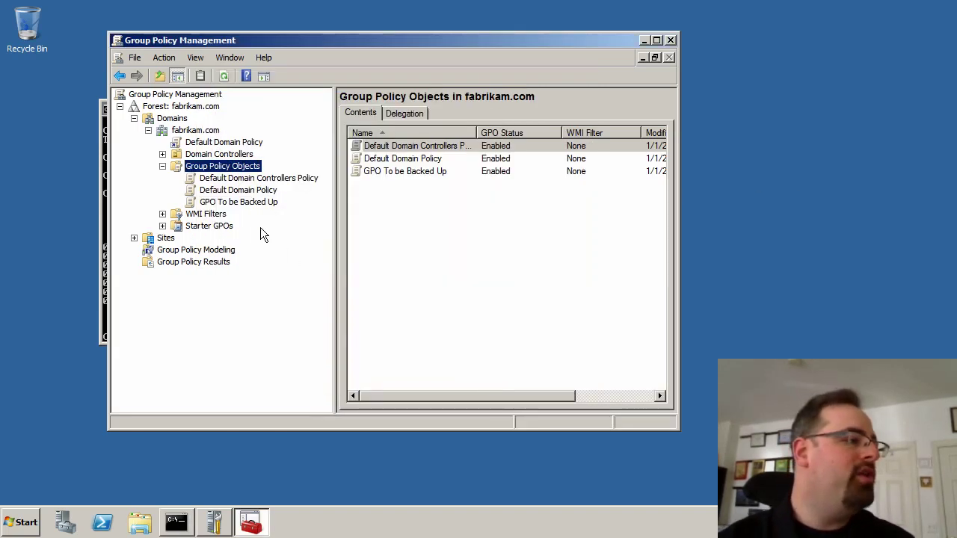
{"action": "right_click", "coordinate": [243, 204]}
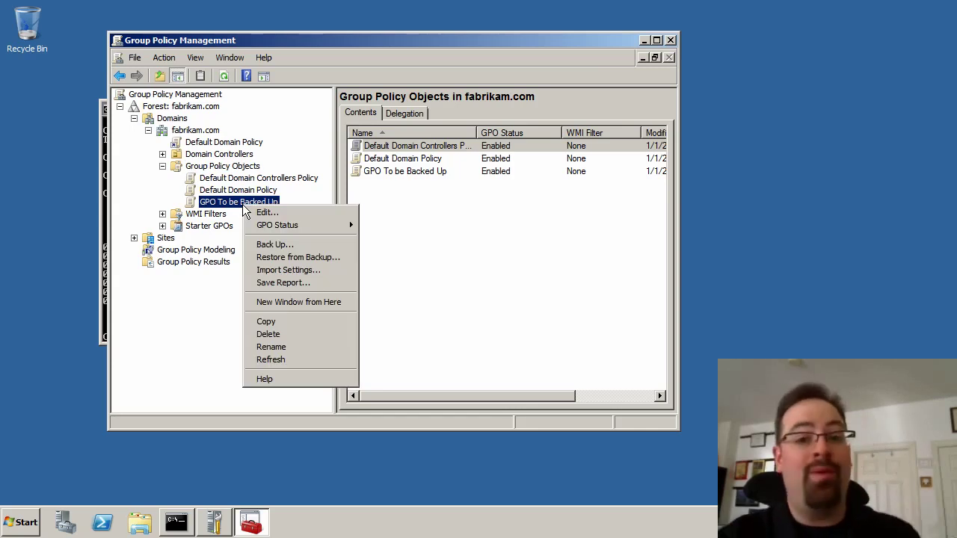
{"action": "left_click", "coordinate": [281, 336]}
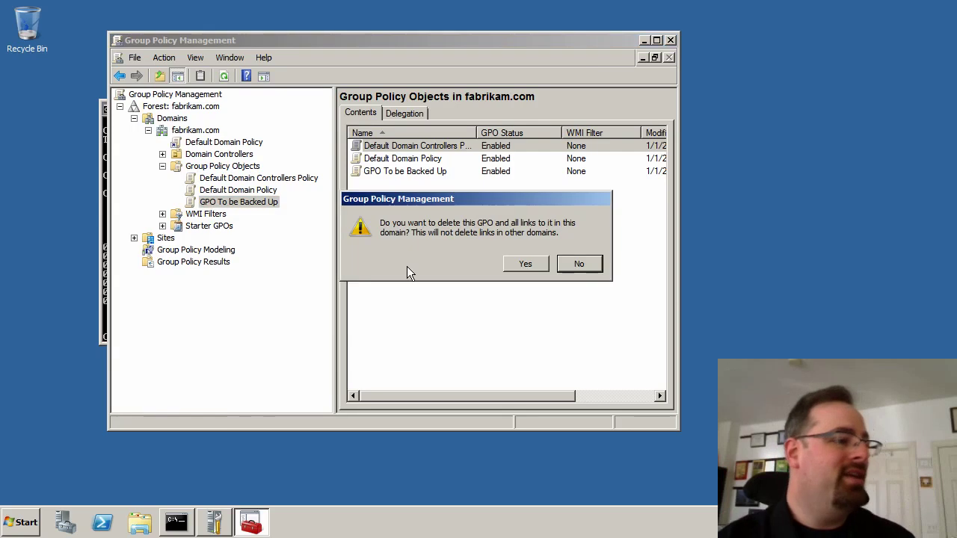
{"action": "left_click", "coordinate": [521, 265]}
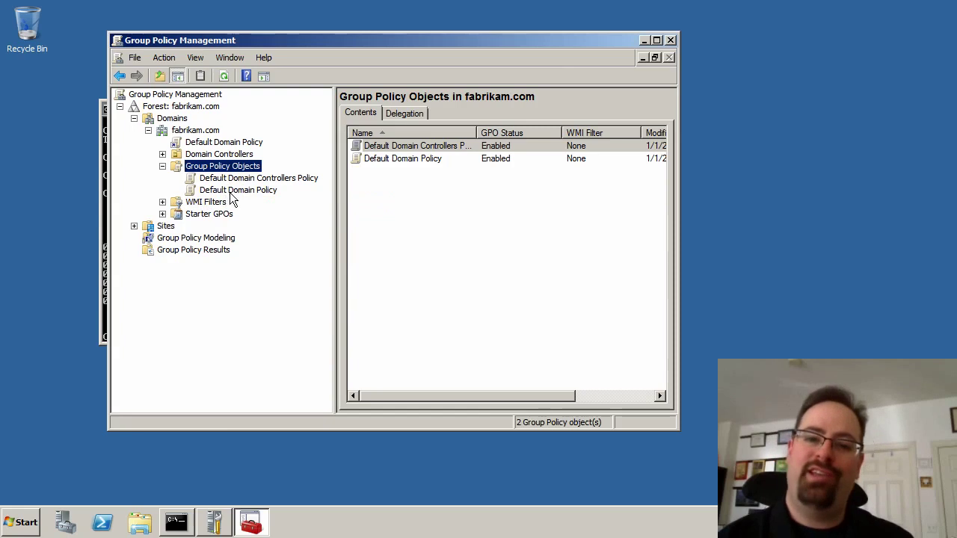
Restore GPO To be Backed Up from its C:\backups backup through Manage Backups.
{"action": "right_click", "coordinate": [240, 167]}
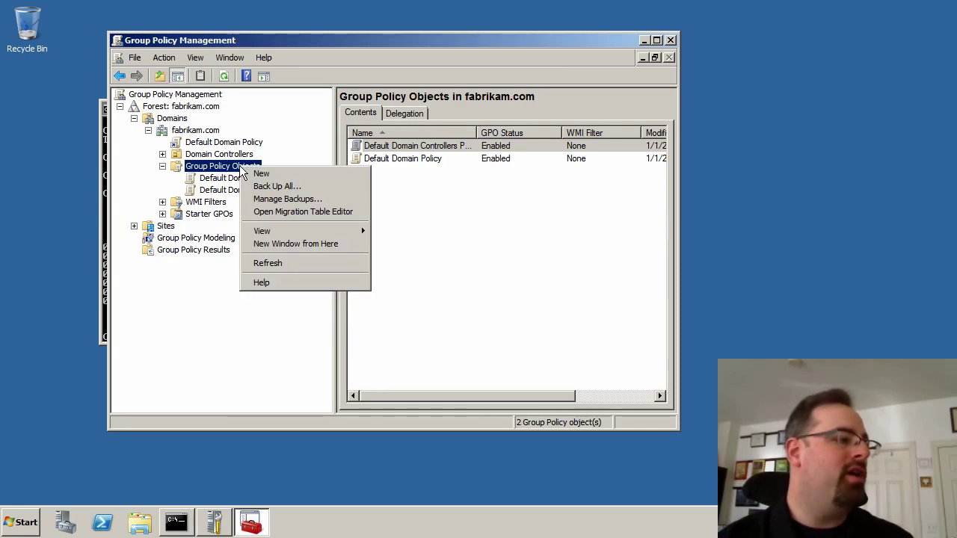
{"action": "left_click", "coordinate": [288, 198]}
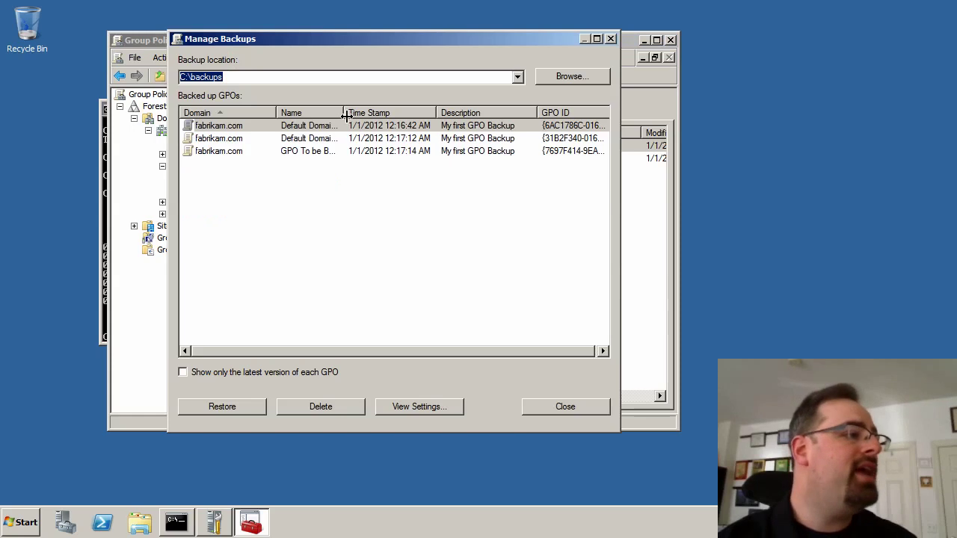
{"action": "left_click_drag", "start_coordinate": [345, 114], "coordinate": [434, 114]}
{"action": "left_click", "coordinate": [343, 153]}
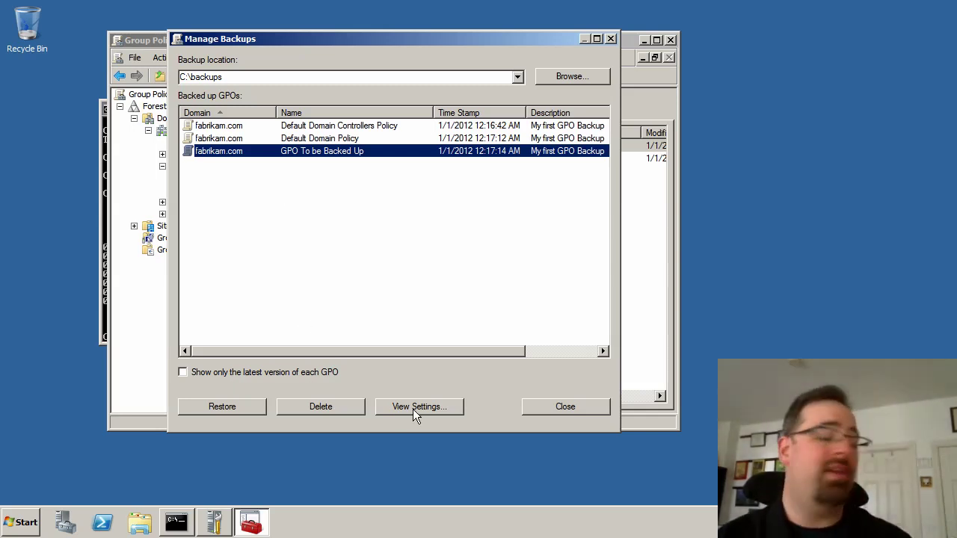
{"action": "left_click", "coordinate": [238, 410]}
{"action": "left_click", "coordinate": [411, 268]}
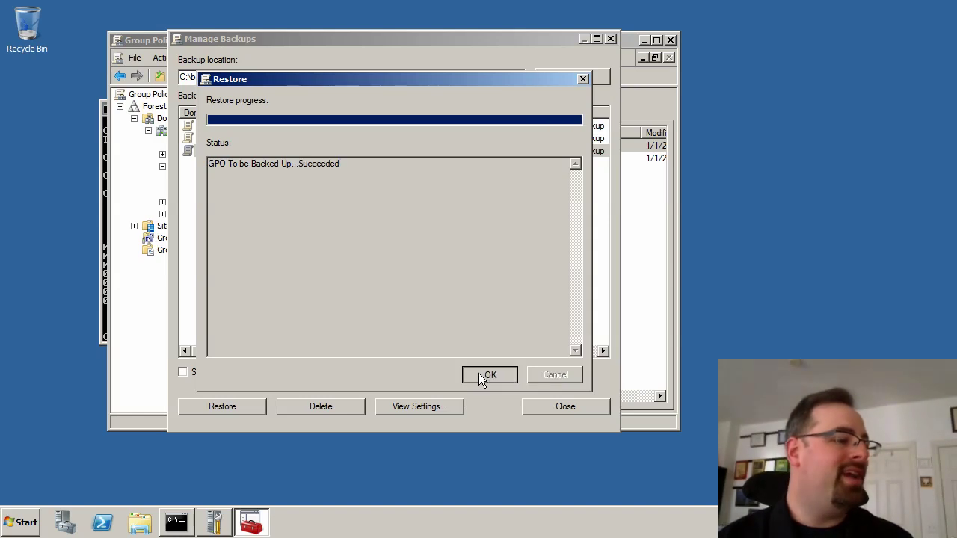
{"action": "left_click", "coordinate": [482, 380]}
{"action": "left_click", "coordinate": [558, 408]}
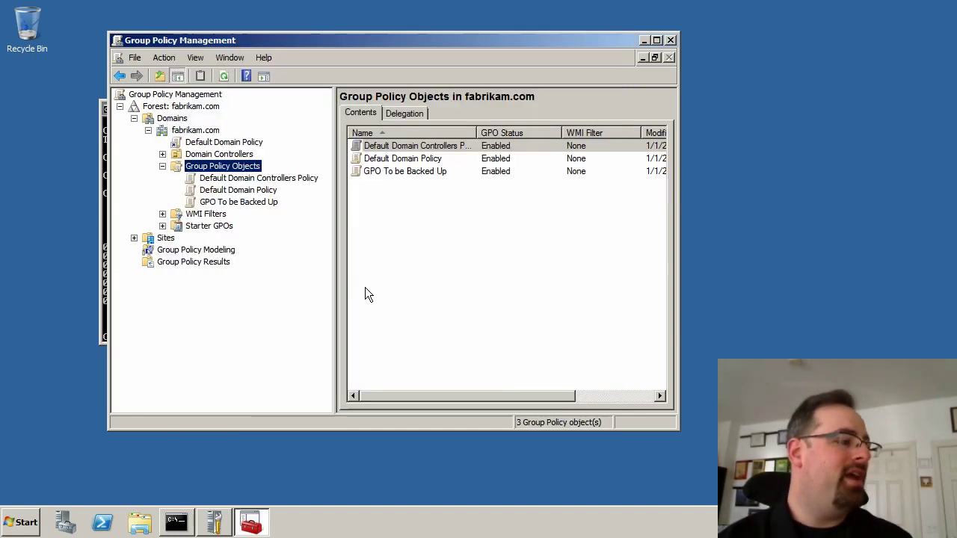
View the restored GPO's Settings report, dismiss the IE security prompt, and maximize the window.
{"action": "left_click", "coordinate": [243, 202]}
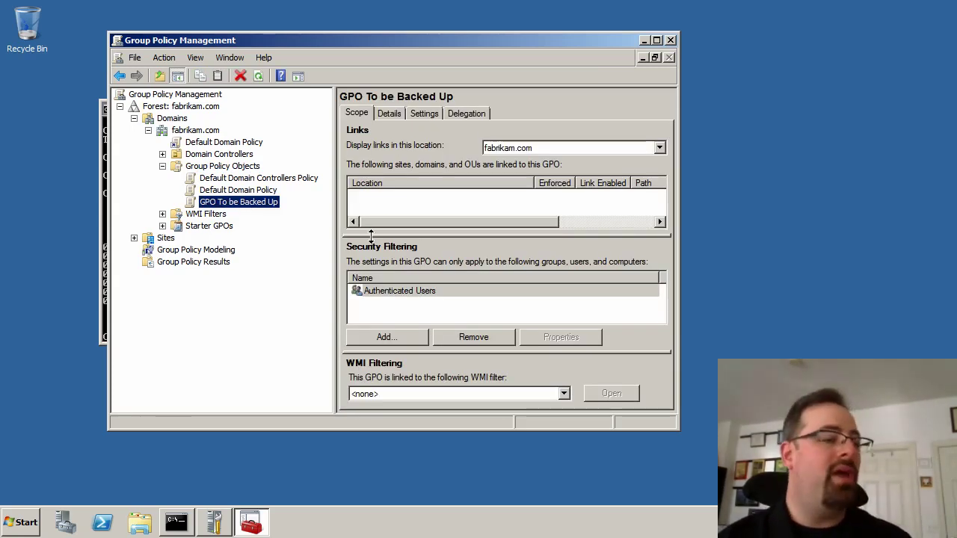
{"action": "left_click", "coordinate": [422, 113]}
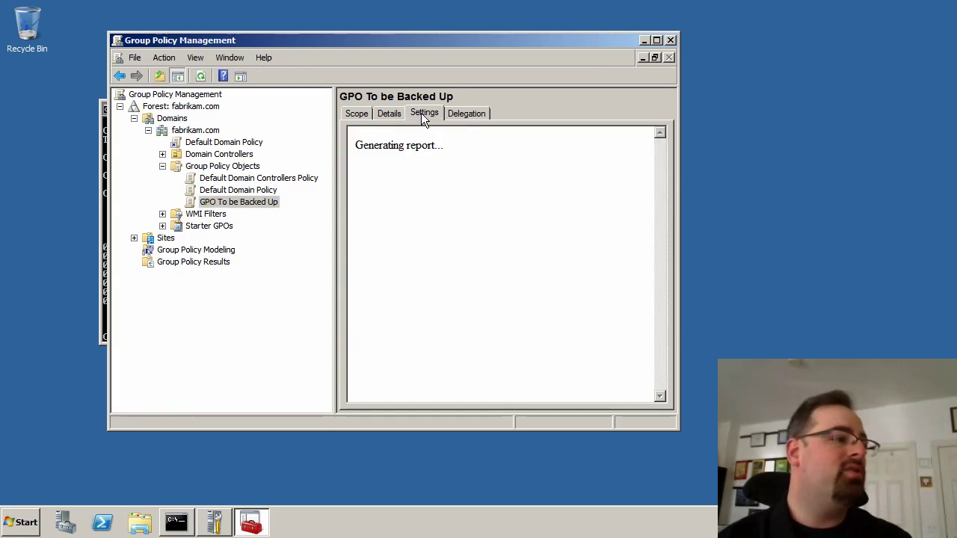
{"action": "left_click", "coordinate": [496, 134]}
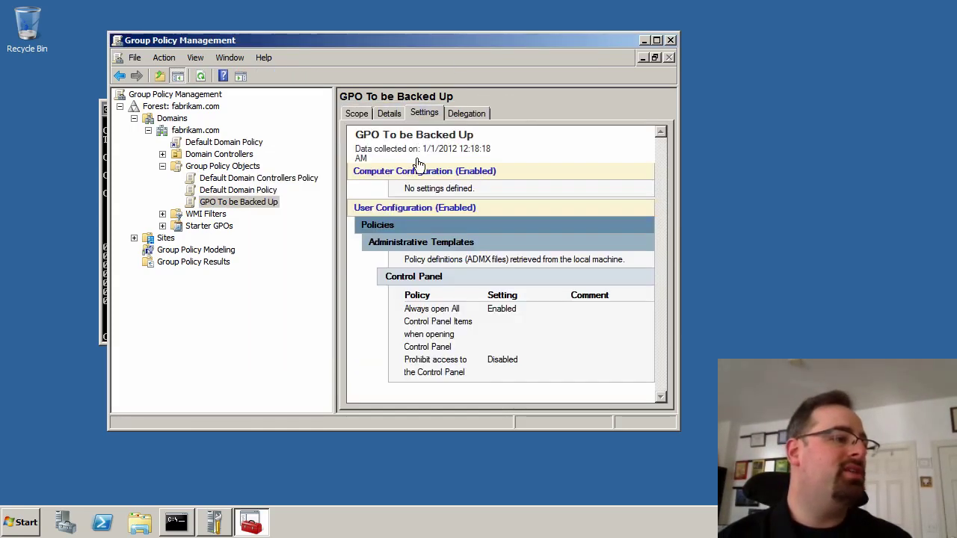
{"action": "double_click", "coordinate": [510, 33]}
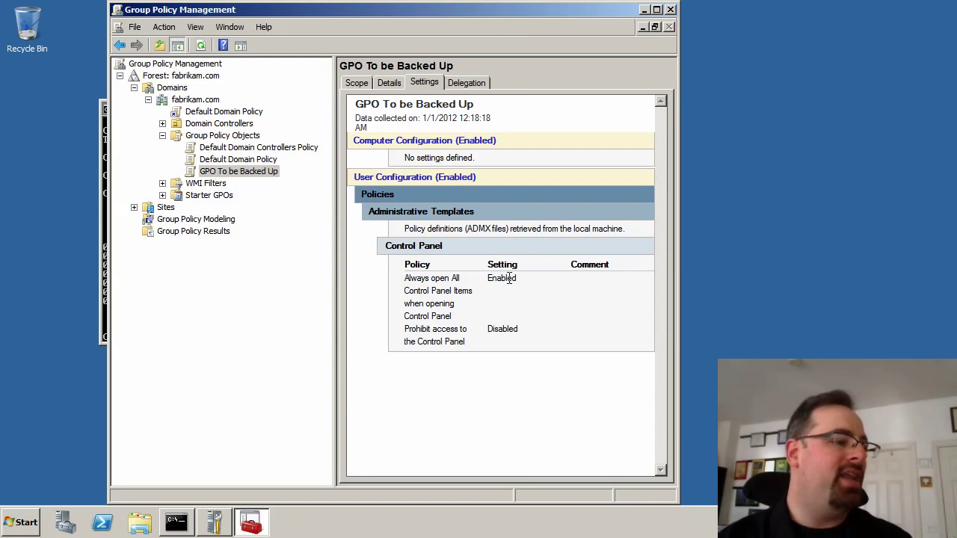